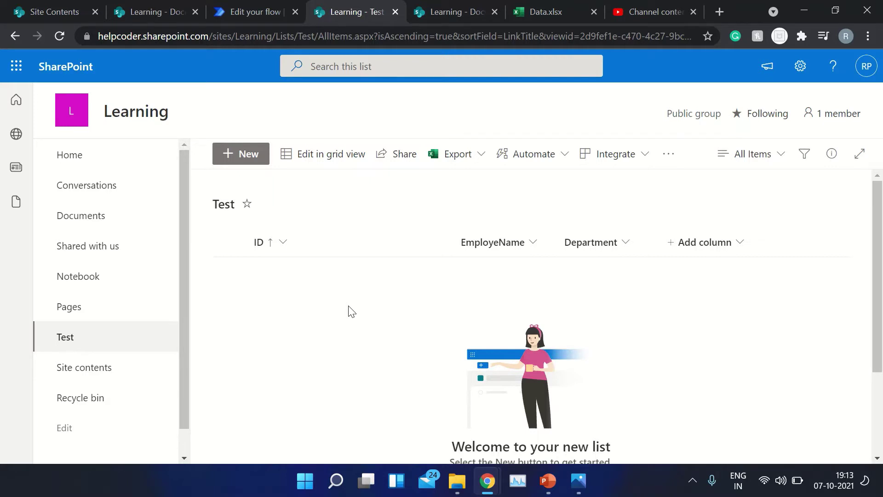
Step: Review the source table in Data.xlsx, the Learning site's Documents library and the columns of the Test list
left_click(576, 13)
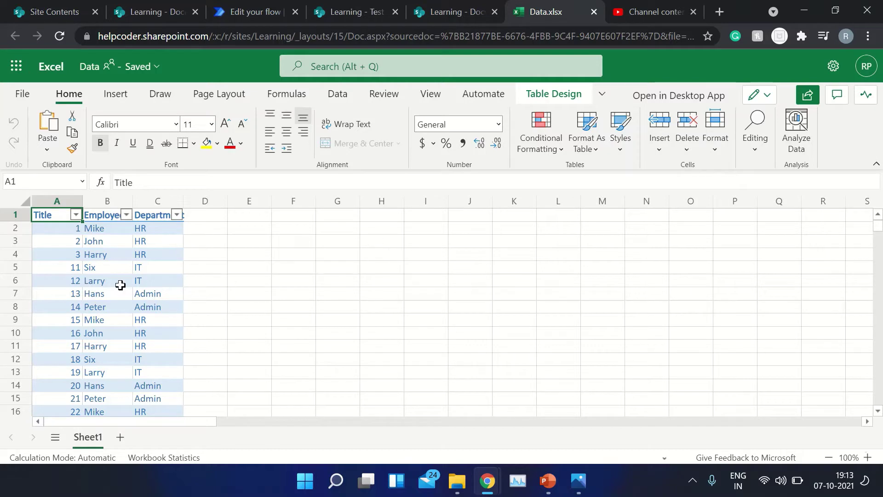
left_click(449, 6)
key("ctrl+shift+Tab")
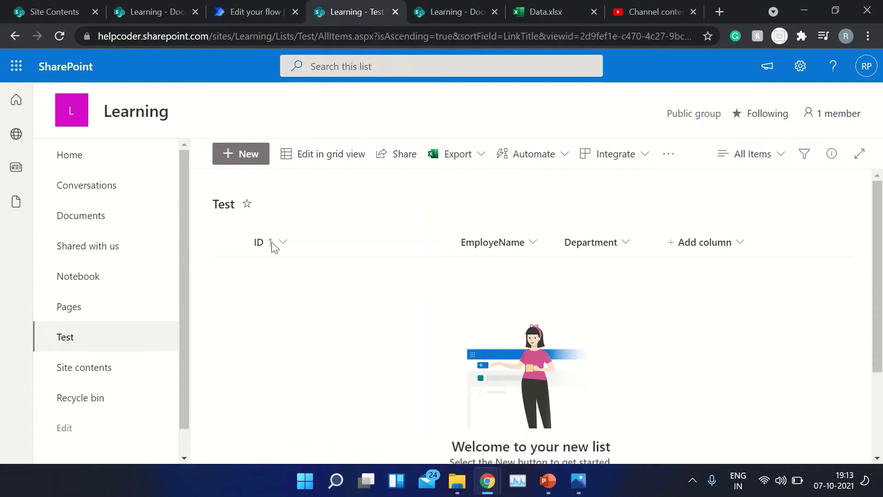
left_click(443, 7)
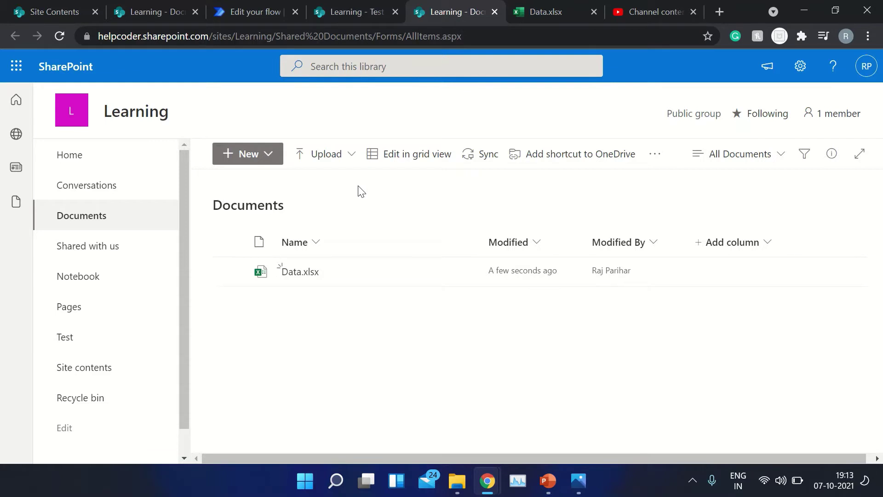
left_click(357, 5)
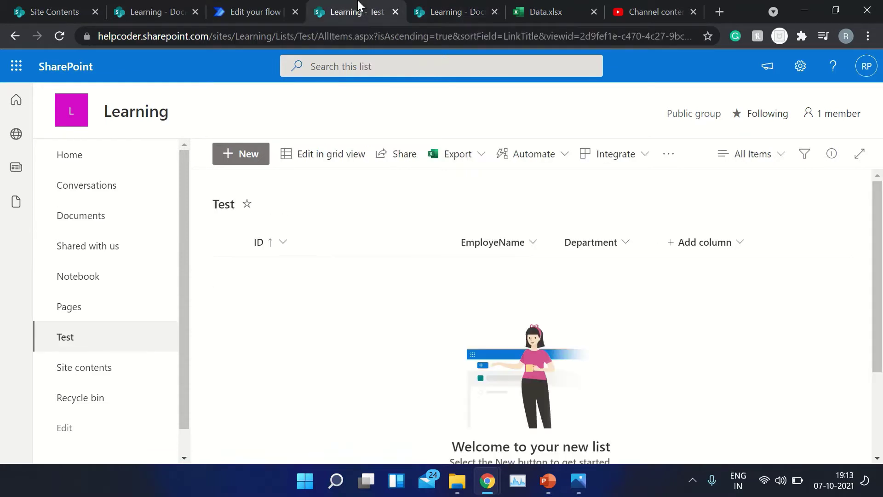
Step: Switch to the Power Automate flow and review its manual trigger and List rows present in a table action
left_click(263, 2)
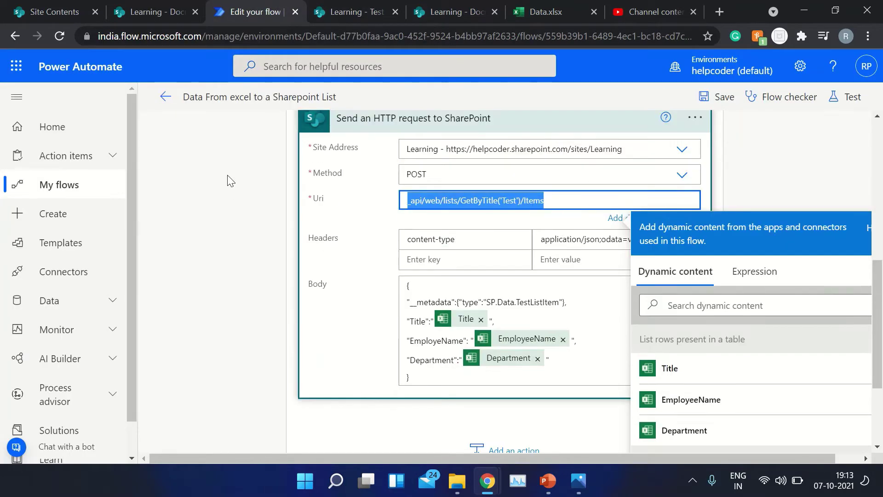
left_click(228, 178)
scroll(229, 178, "up", 7)
scroll(232, 178, "up", 1)
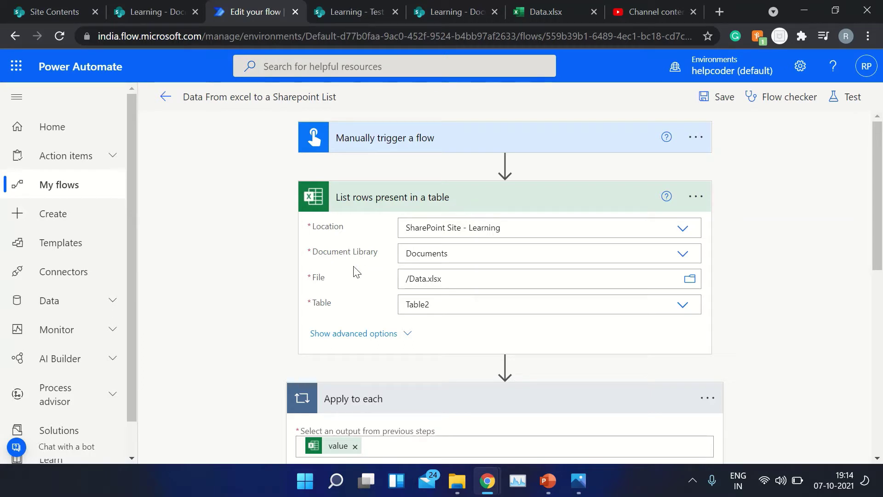
scroll(356, 271, "down", 1)
scroll(357, 271, "down", 1)
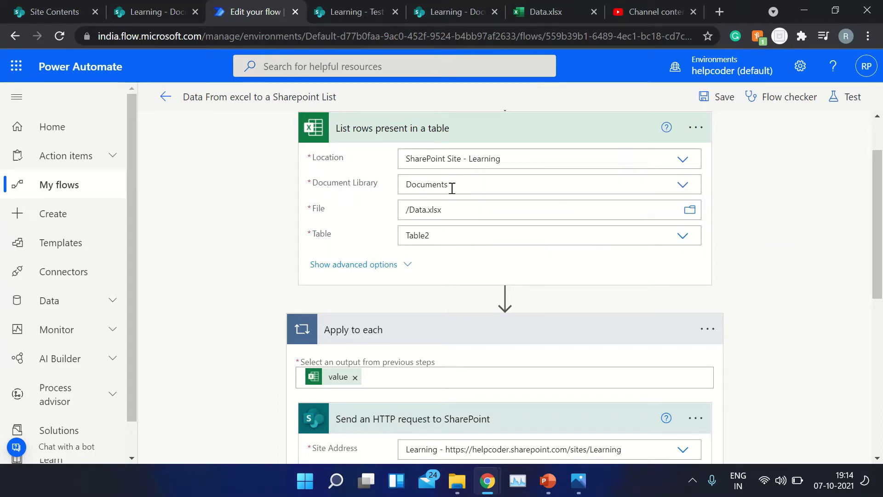
Step: Check the Document Library options of the List rows action and choose Data.xlsx as its file
left_click(687, 190)
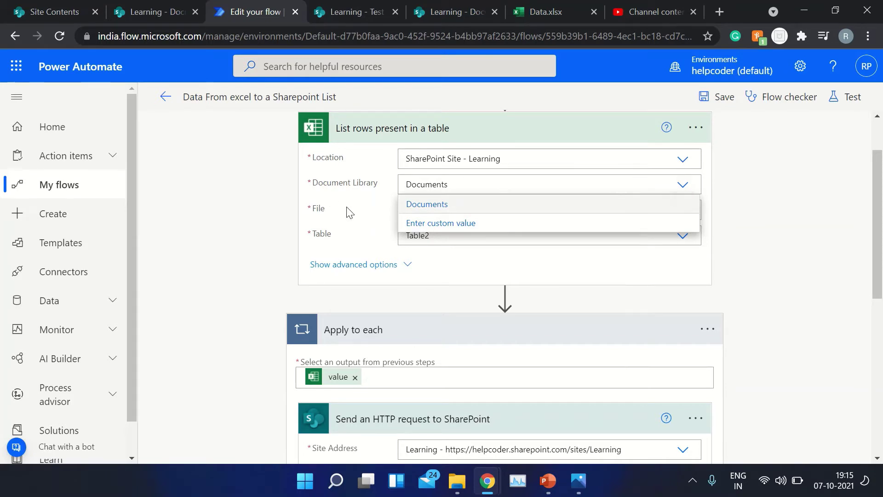
left_click(333, 216)
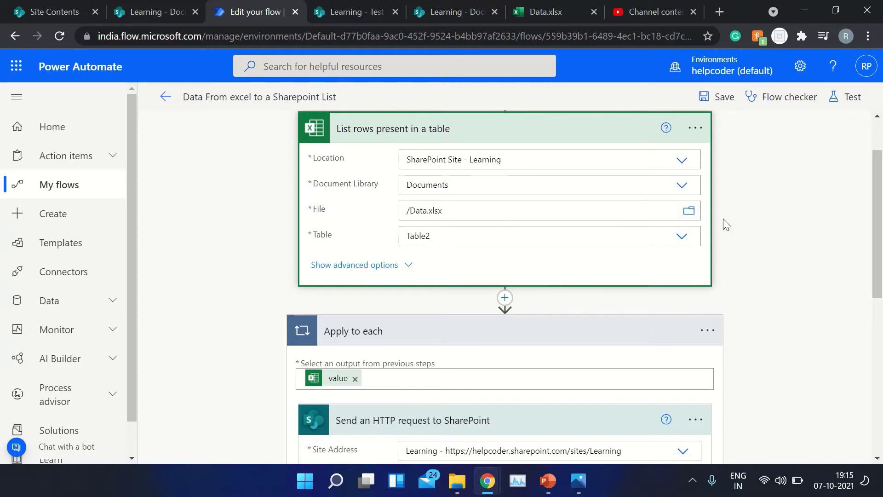
left_click(688, 215)
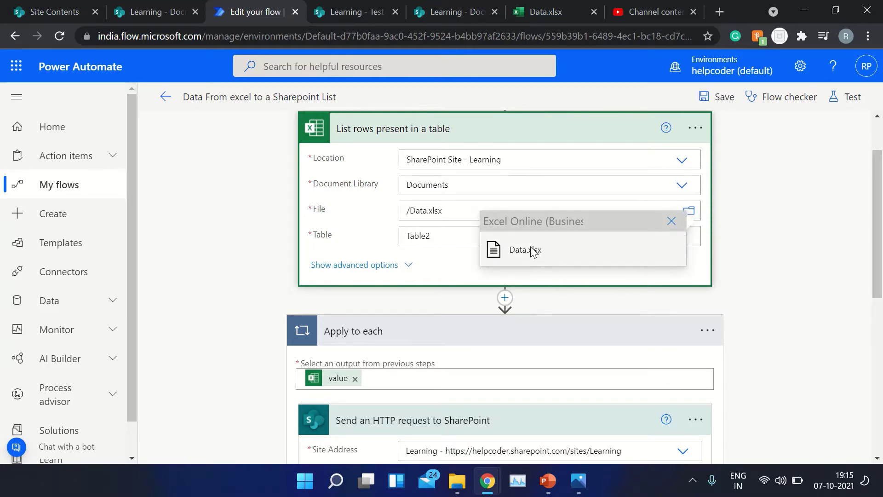
left_click(526, 250)
left_click(362, 227)
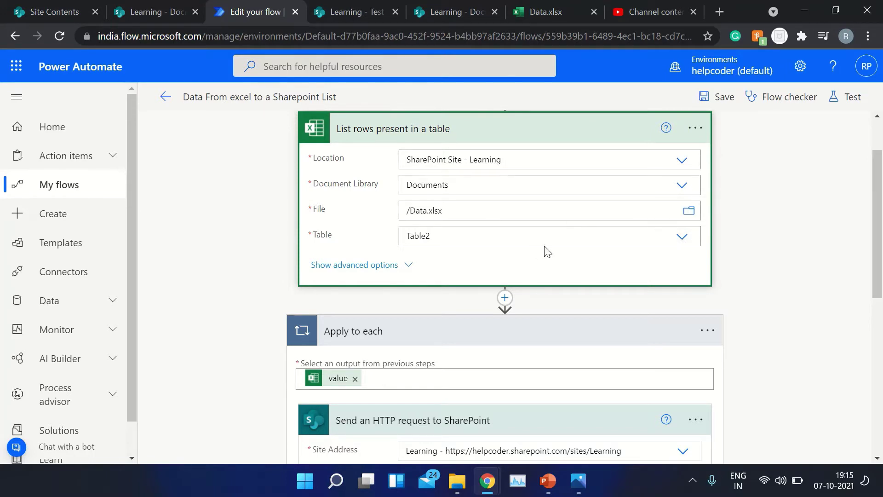
Step: In the Data.xlsx workbook, select the whole data table from the Title header to check its extent, and return to cell A1
left_click(548, 10)
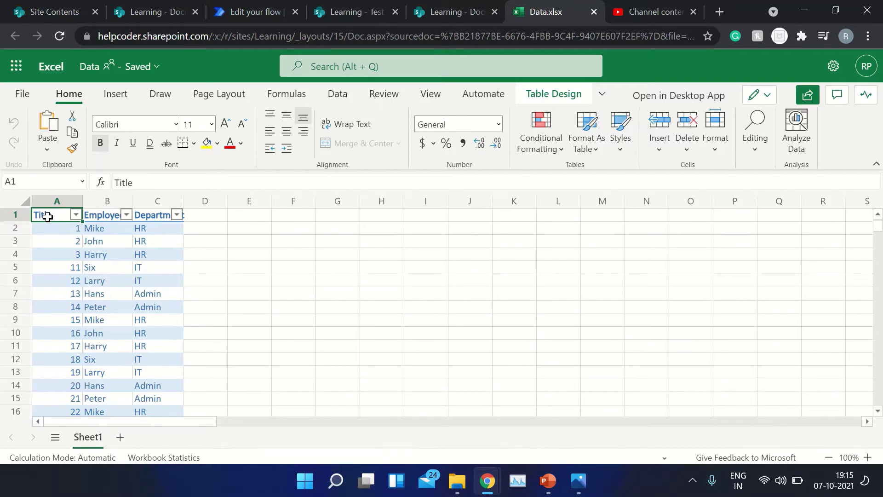
key("ctrl+shift+Right")
key("ctrl+shift+Down")
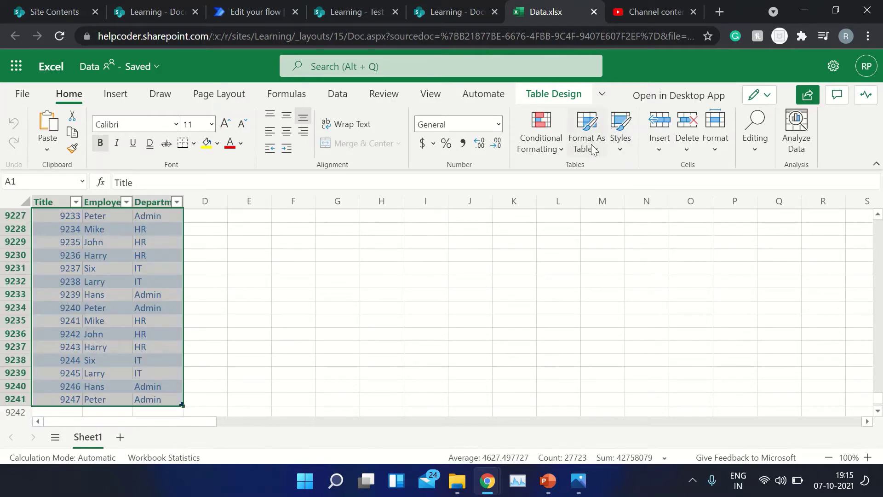
key("ctrl+Home")
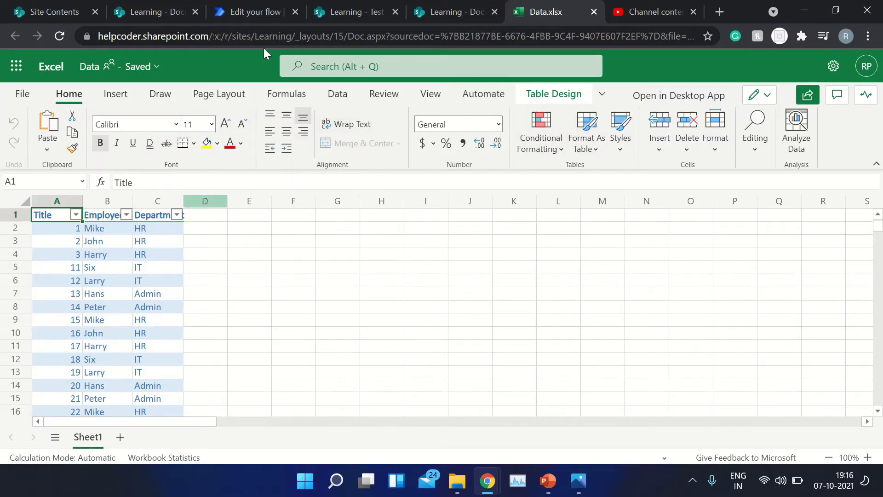
Step: Back in the flow, examine the Apply to each loop and the value output it takes from the List rows action
left_click(255, 14)
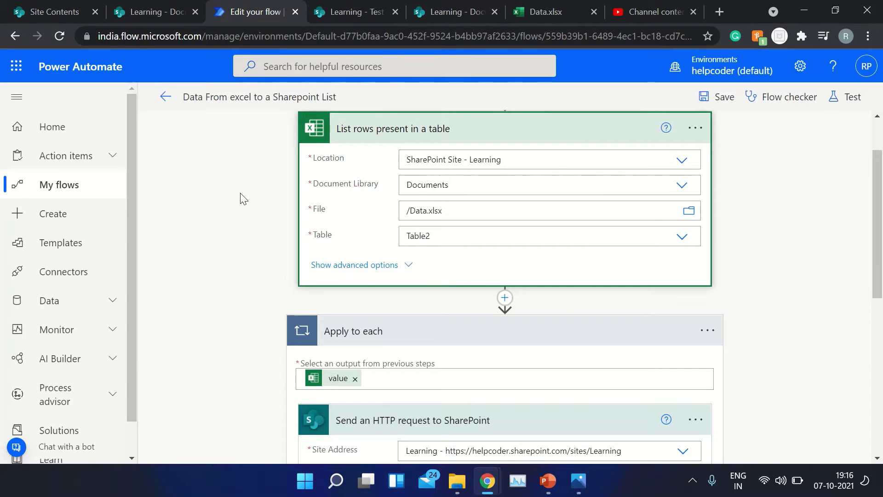
scroll(244, 199, "down", 2)
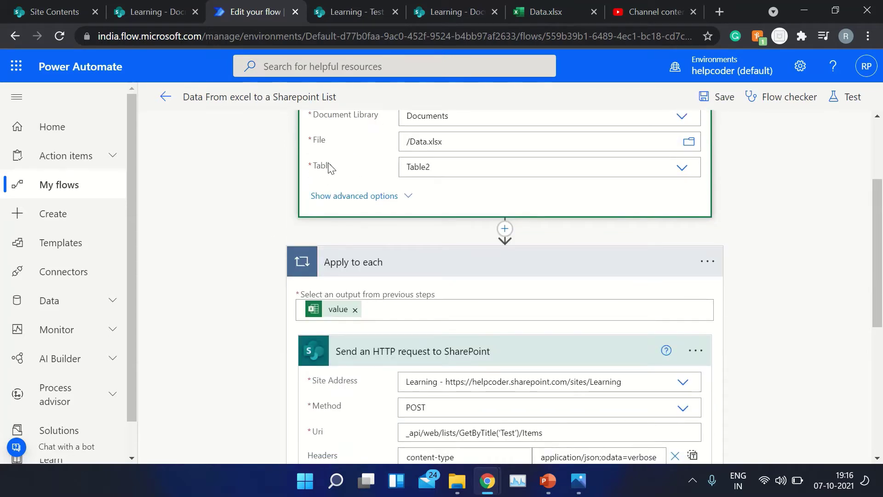
scroll(194, 234, "down", 2)
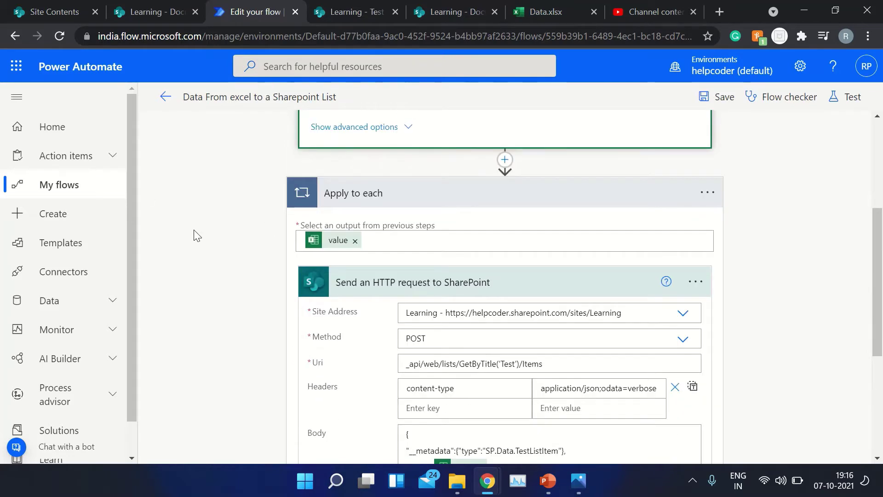
scroll(194, 234, "down", 2)
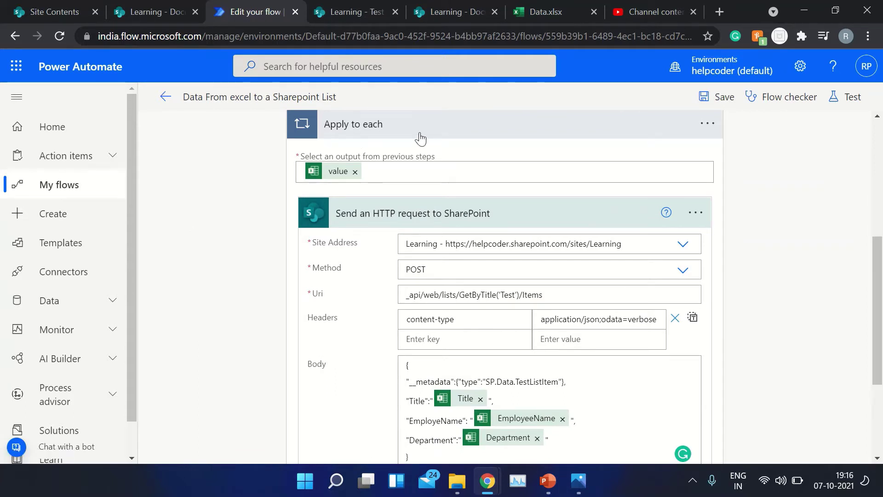
scroll(385, 173, "up", 1)
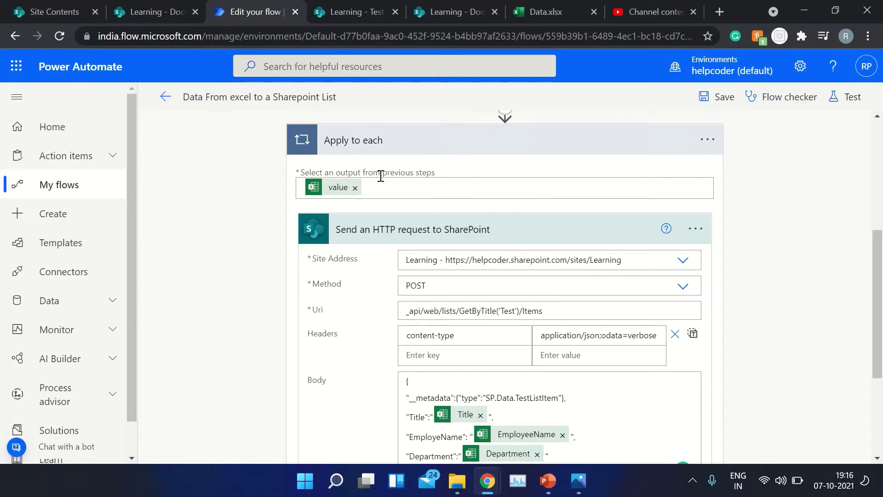
scroll(381, 176, "up", 1)
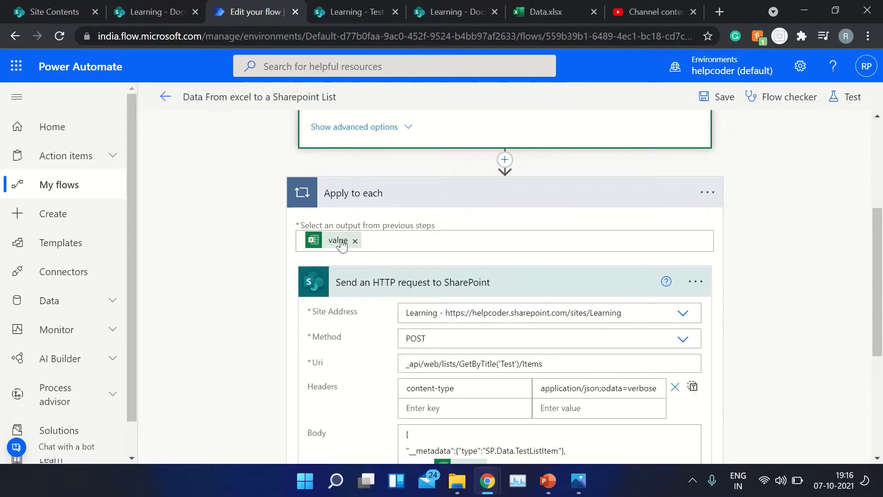
scroll(390, 243, "up", 2)
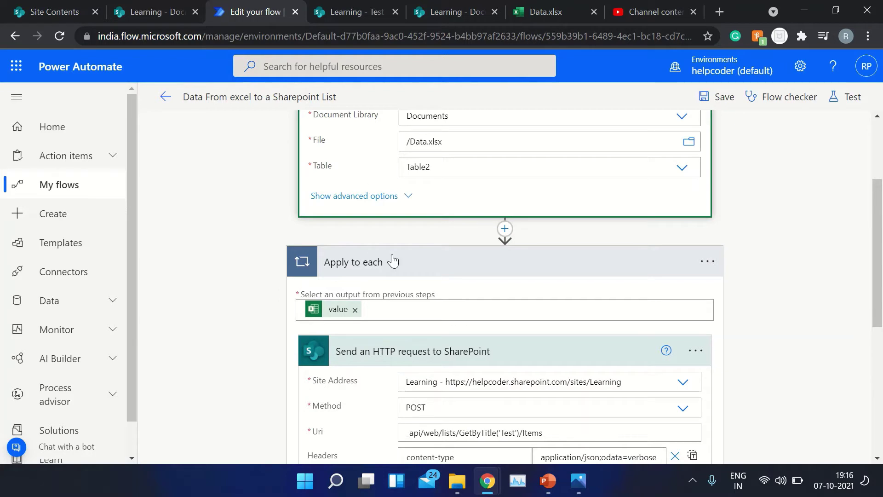
scroll(394, 258, "down", 2)
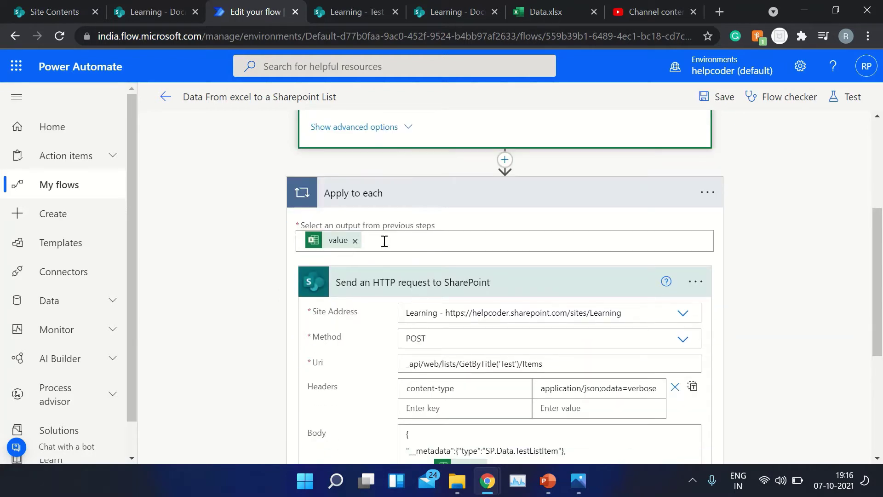
scroll(377, 237, "down", 2)
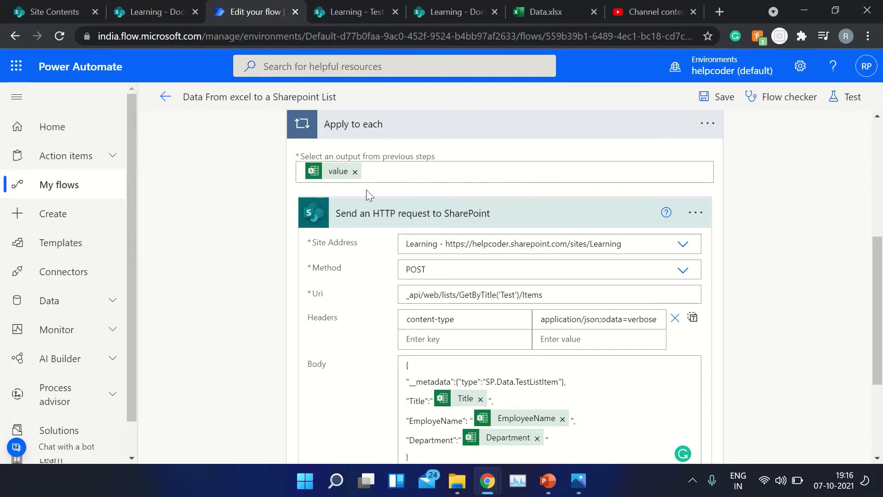
Step: Check the available methods in the Send an HTTP request to SharePoint action, keeping POST
scroll(366, 190, "down", 3)
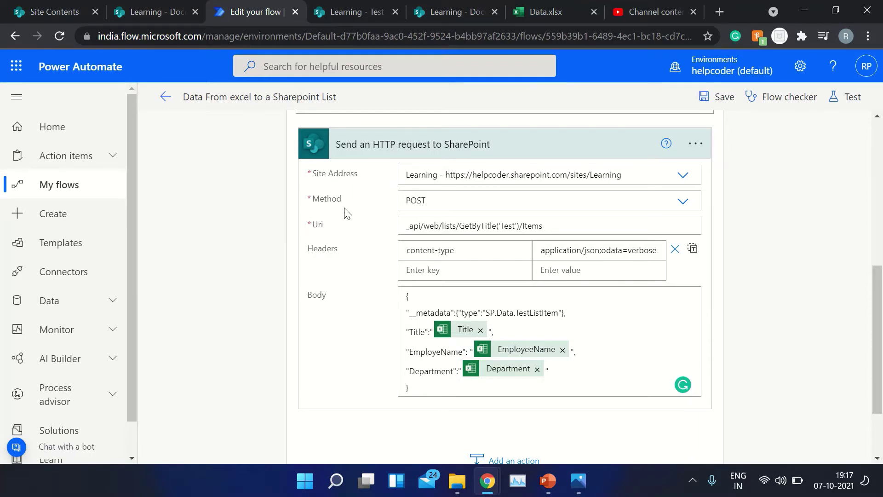
left_click(688, 210)
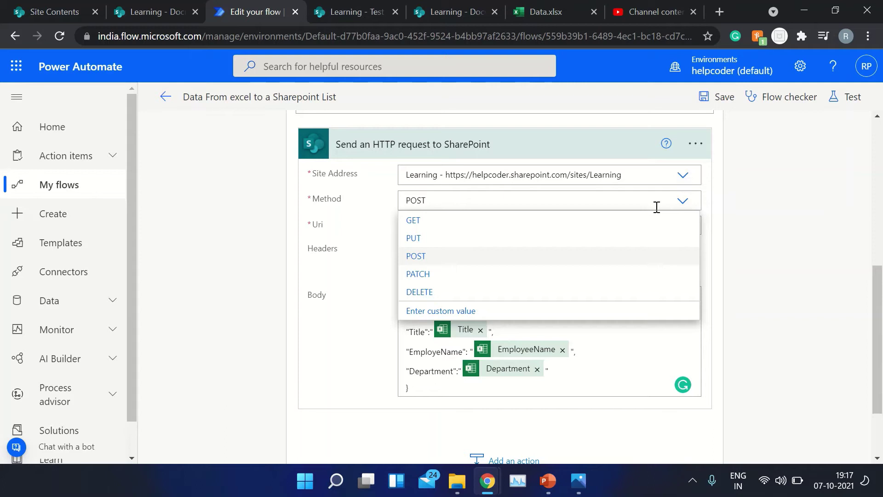
left_click(362, 225)
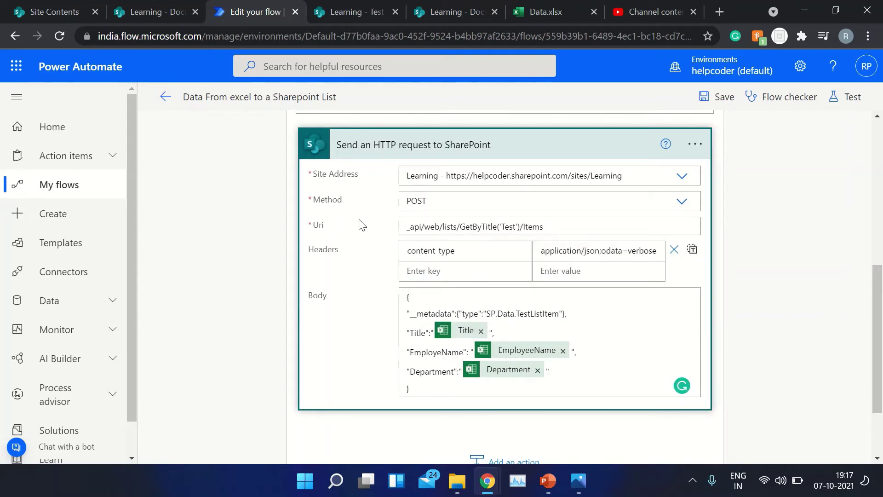
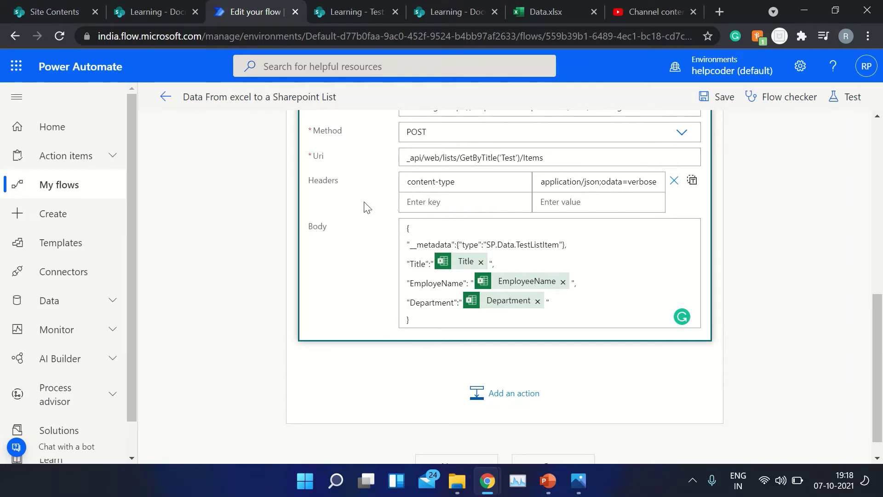
Step: Examine the __metadata line and its SP.Data.TestListItem type in the HTTP request's body
scroll(367, 208, "down", 1)
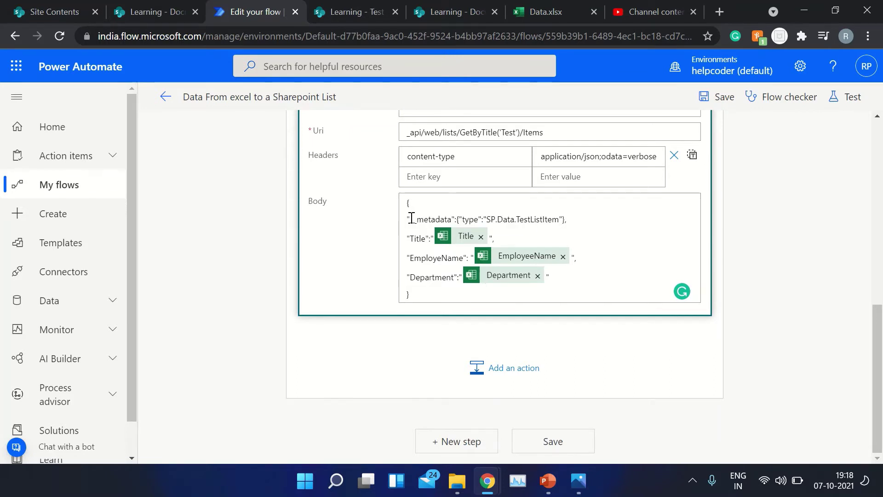
left_click_drag(409, 219, 570, 219)
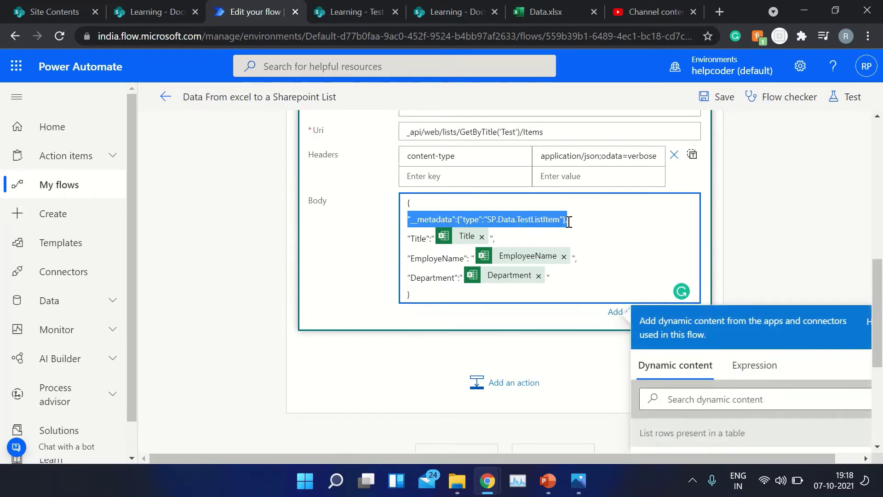
left_click(495, 224)
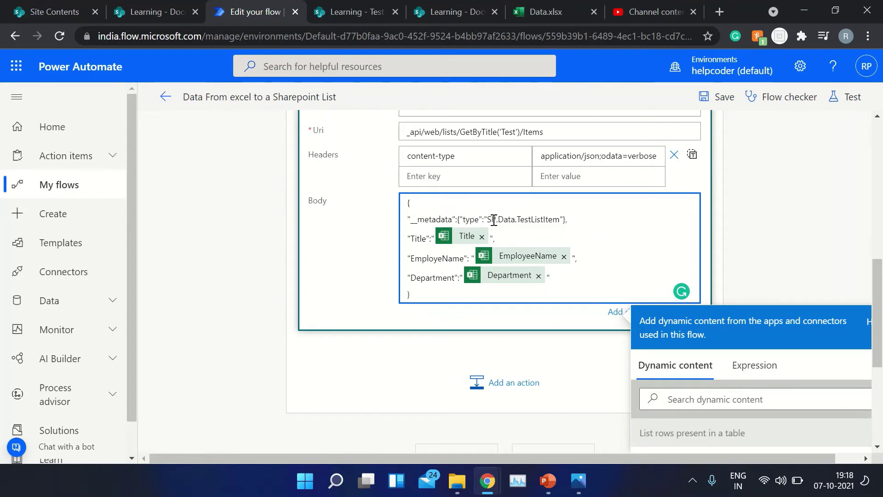
left_click_drag(493, 220, 562, 220)
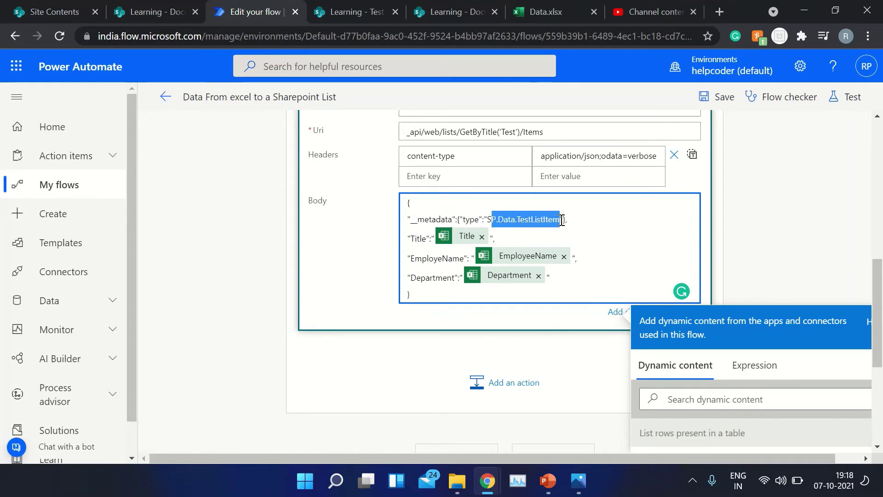
left_click(524, 220)
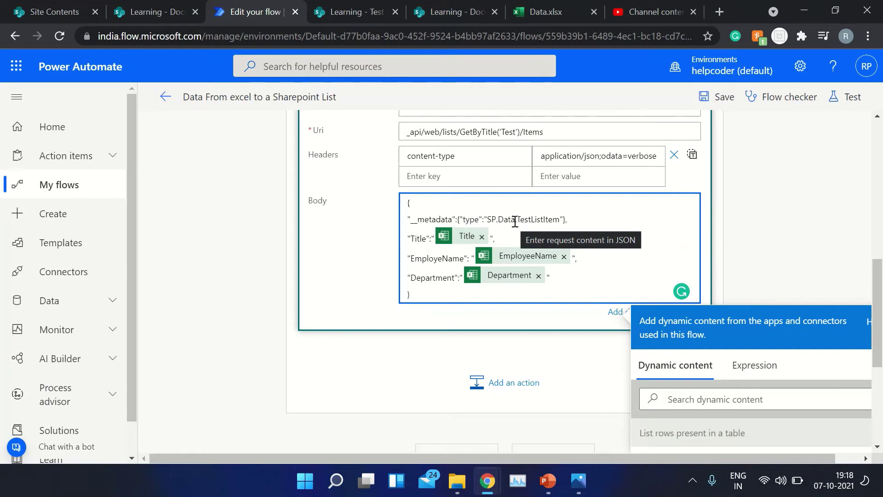
Step: Copy the HTTP request's Uri, _api/web/lists/GetByTitle('Test')/Items, and paste it as the address in a new browser tab
scroll(516, 222, "up", 1)
left_click_drag(534, 203, 400, 202)
key("ctrl+c")
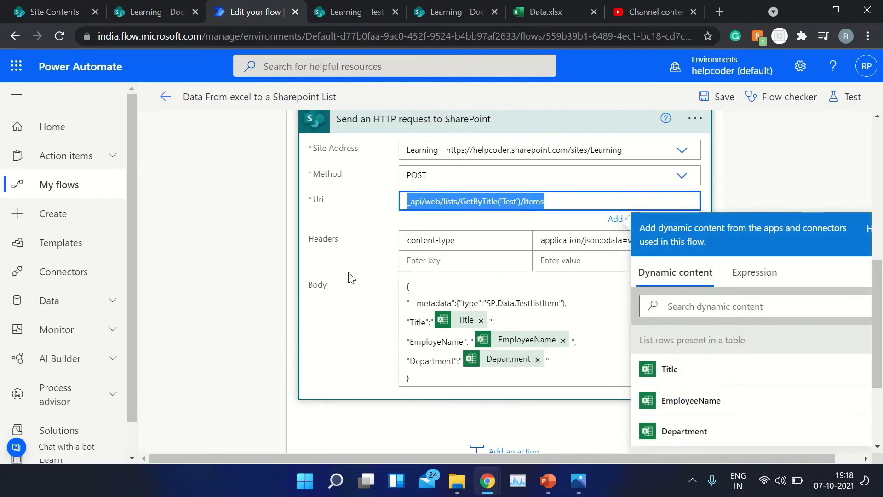
scroll(373, 248, "up", 1)
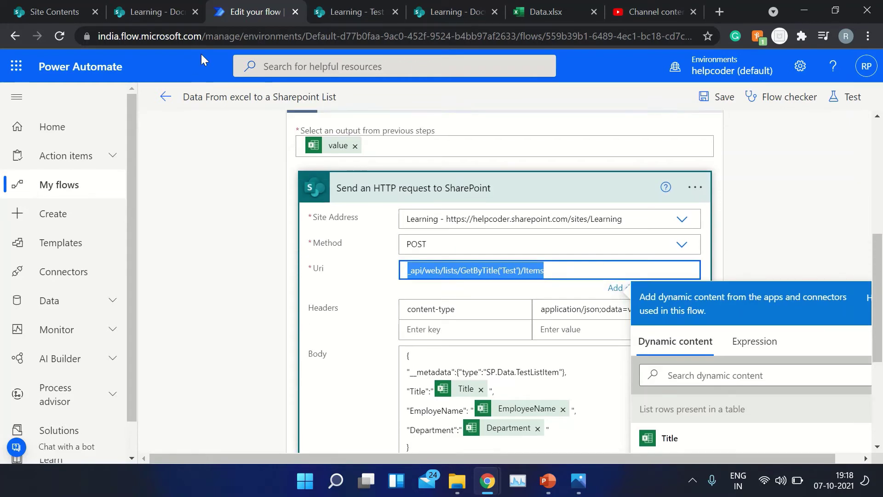
left_click(266, 36)
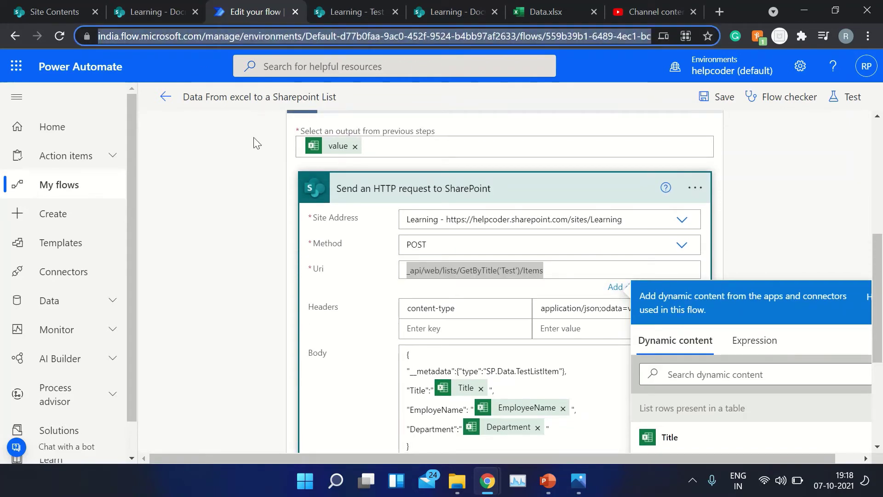
left_click(726, 14)
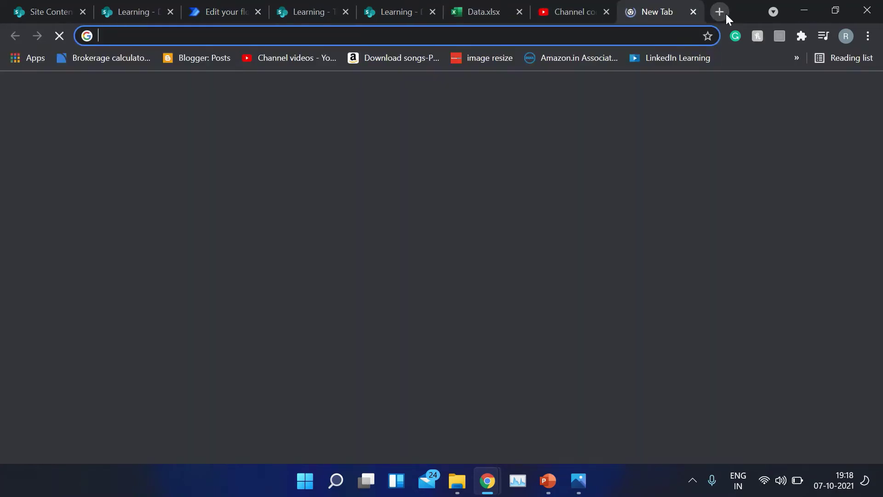
key("ctrl+v")
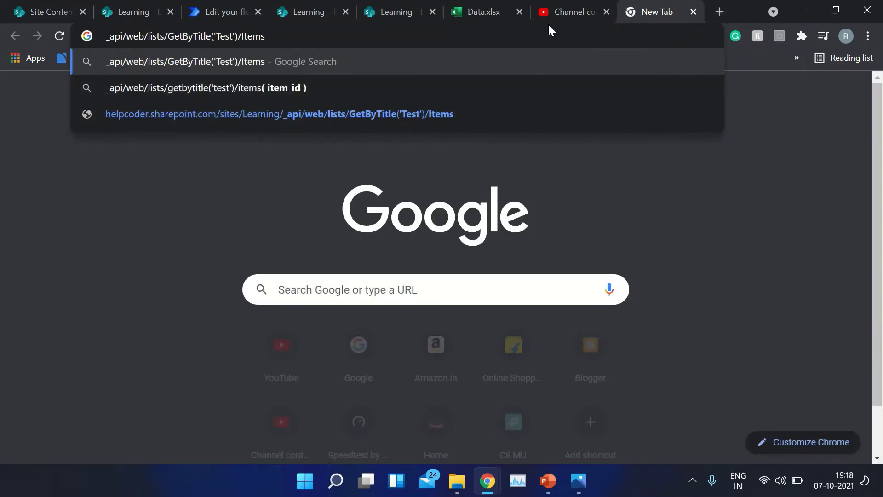
Step: Copy the Learning site's base address from the Test list page, put it with a slash before the pasted Uri, and load the combined address
left_click(308, 12)
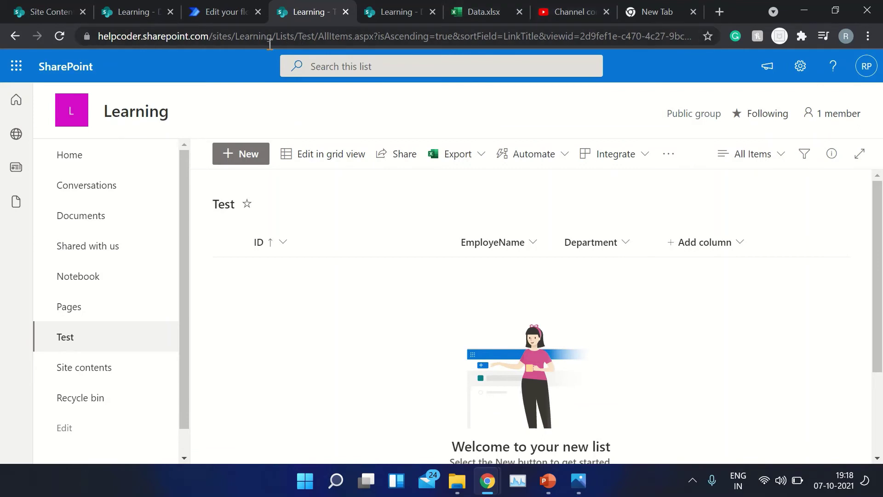
left_click_drag(274, 37, 94, 36)
key("ctrl+c")
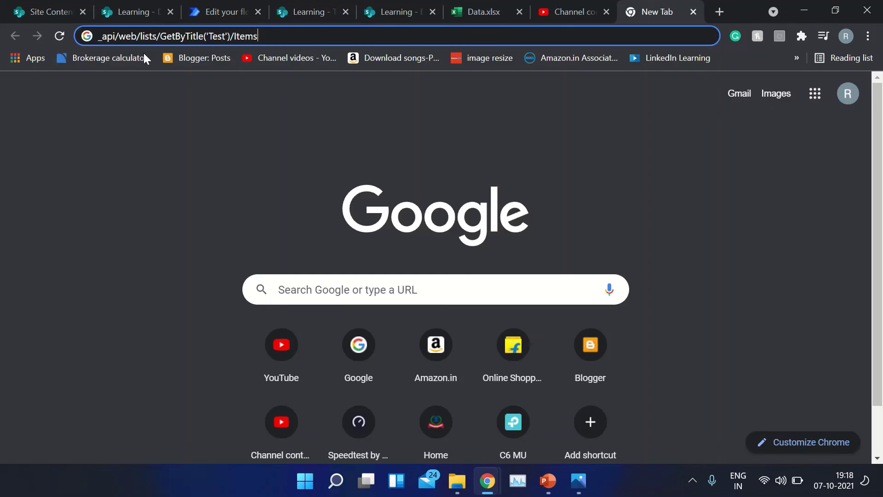
left_click(653, 11)
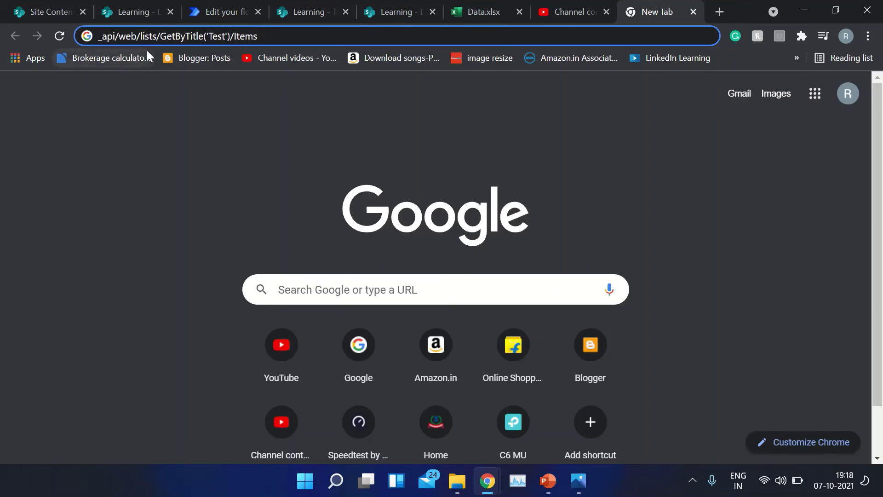
type("/")
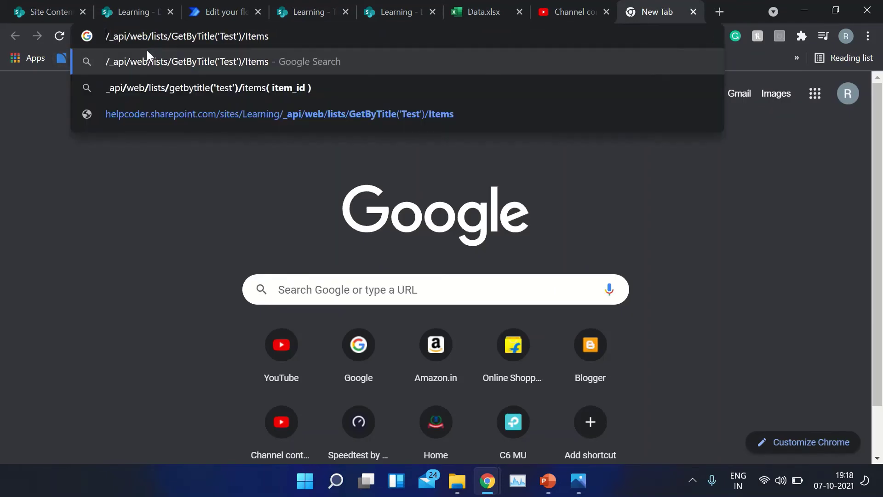
key("ctrl+v")
key("Return")
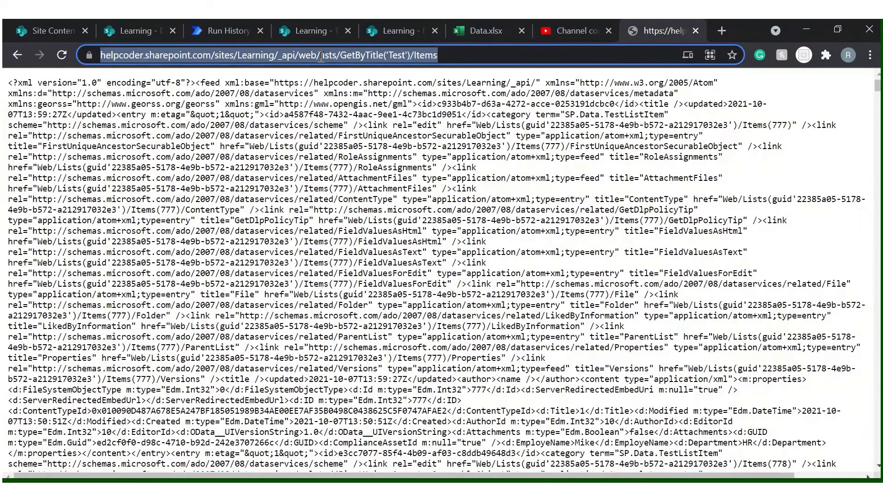
Step: Reload the API response, search it for "term", and select the SP.Data.TestListItem value
key("Return")
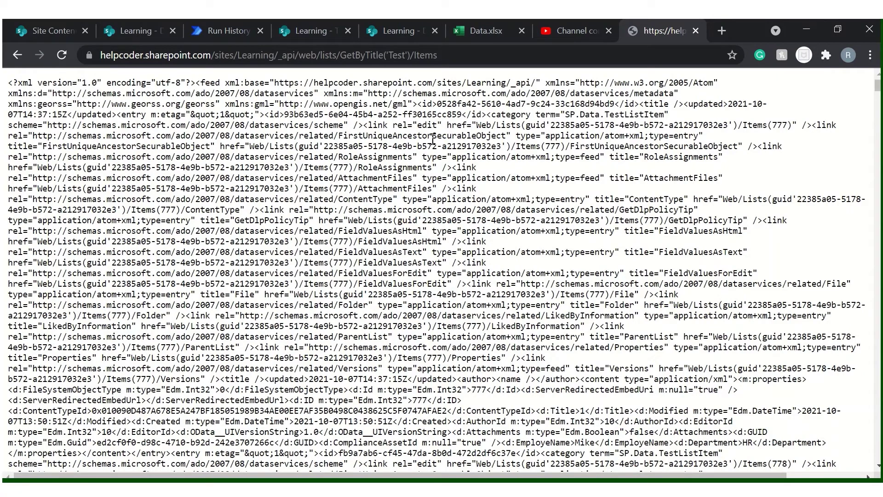
key("ctrl+f")
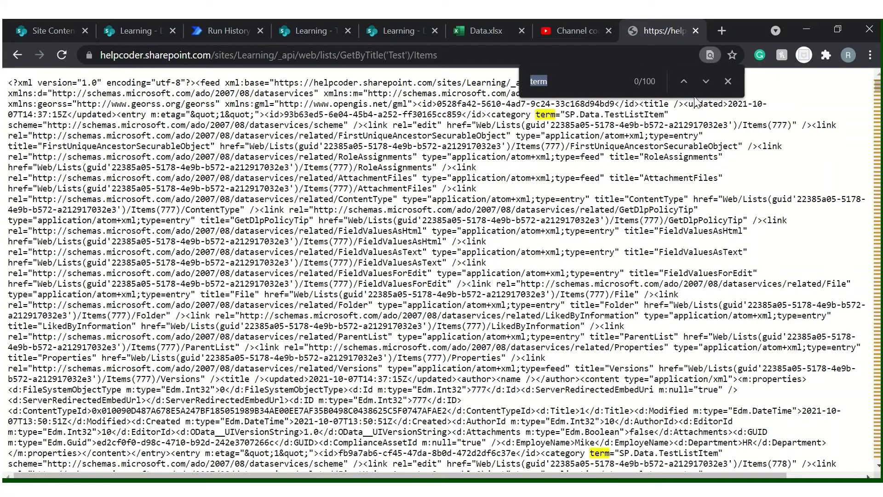
left_click_drag(567, 115, 665, 116)
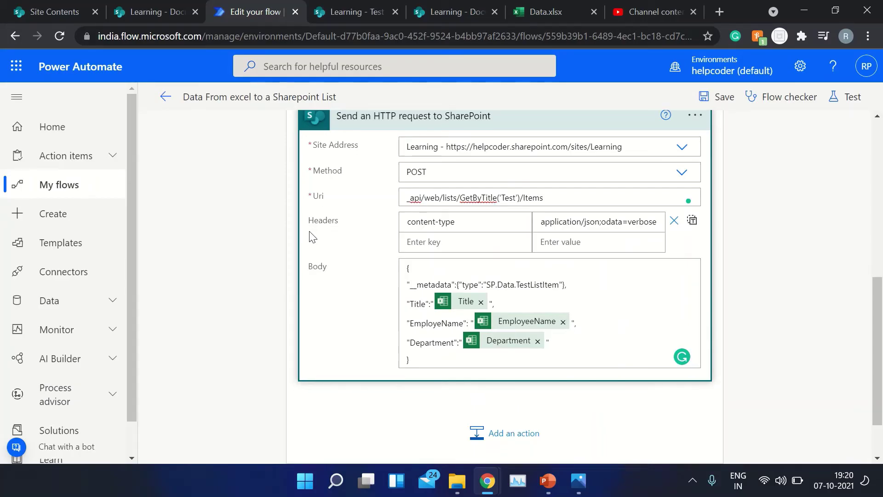
Step: Back in the flow, examine how the request body's Title, EmployeName and Department fields map to the columns from the List rows action
scroll(322, 243, "down", 2)
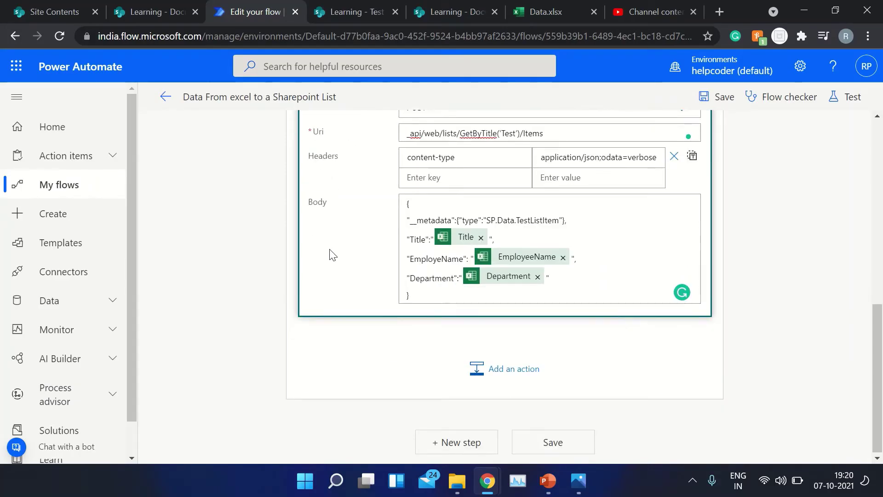
double_click(415, 241)
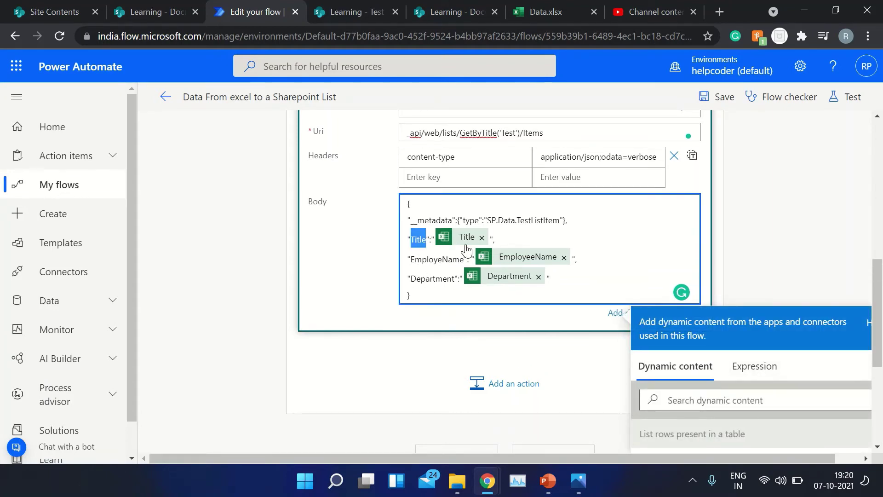
scroll(455, 256, "up", 1)
scroll(456, 256, "up", 5)
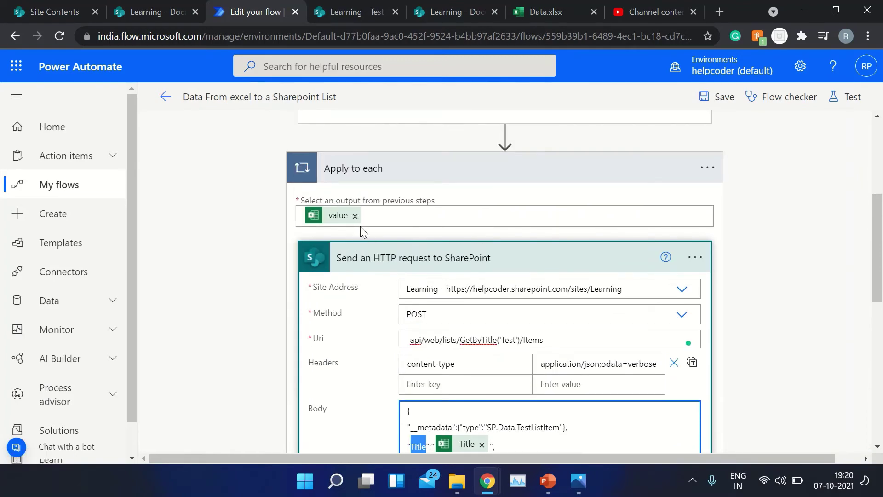
scroll(360, 226, "up", 4)
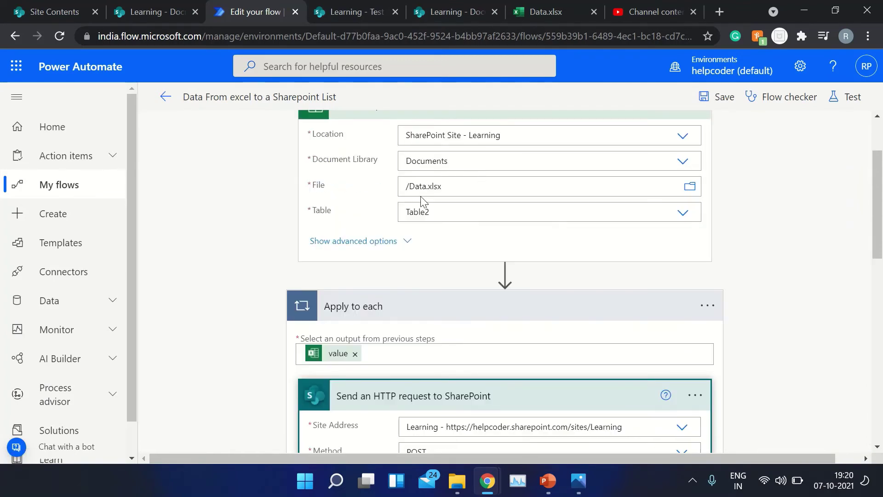
scroll(423, 205, "down", 2)
scroll(422, 252, "down", 2)
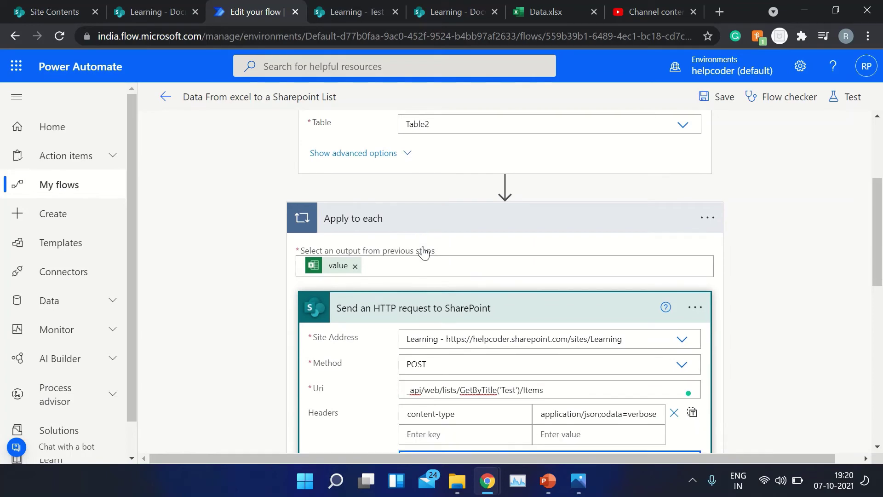
scroll(418, 230, "down", 5)
scroll(393, 281, "down", 2)
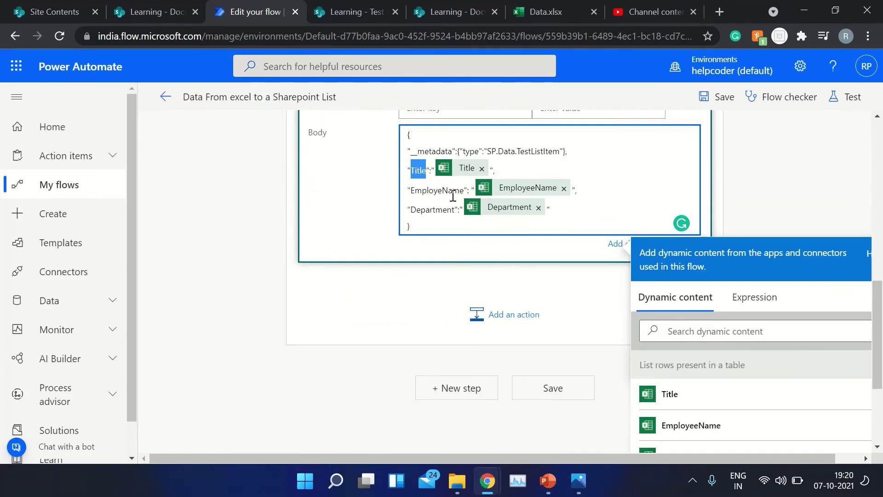
left_click(434, 193)
left_click(708, 209)
Step: Run the flow as a manual test and open its run page
scroll(783, 205, "up", 5)
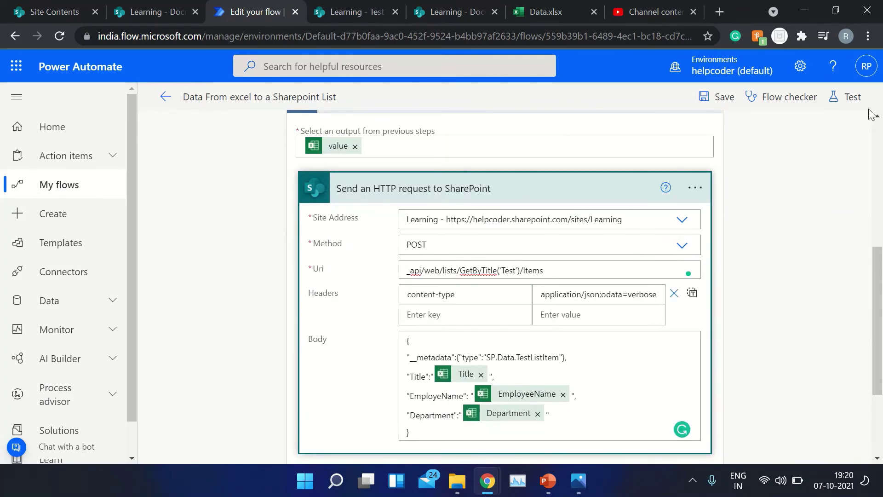
left_click(846, 98)
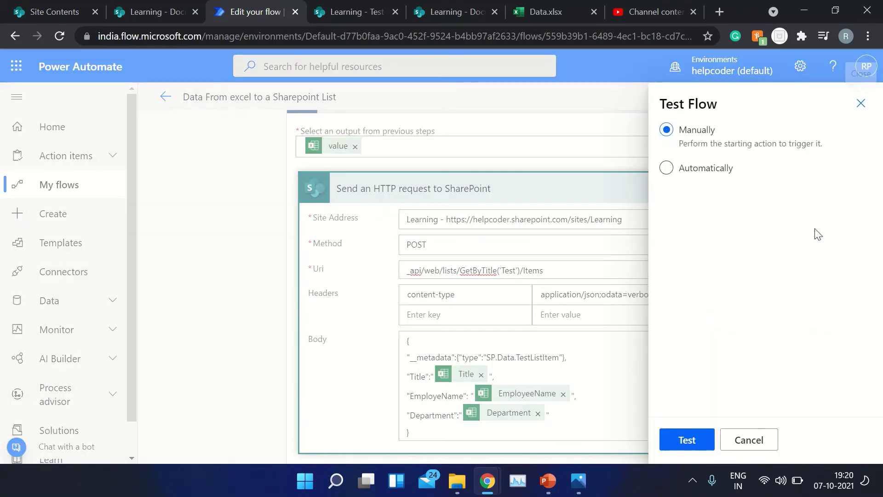
left_click(702, 441)
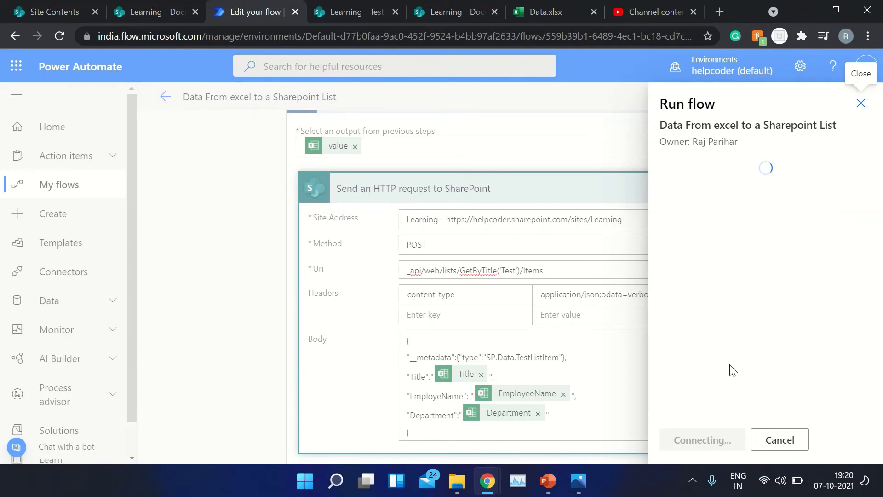
left_click(691, 438)
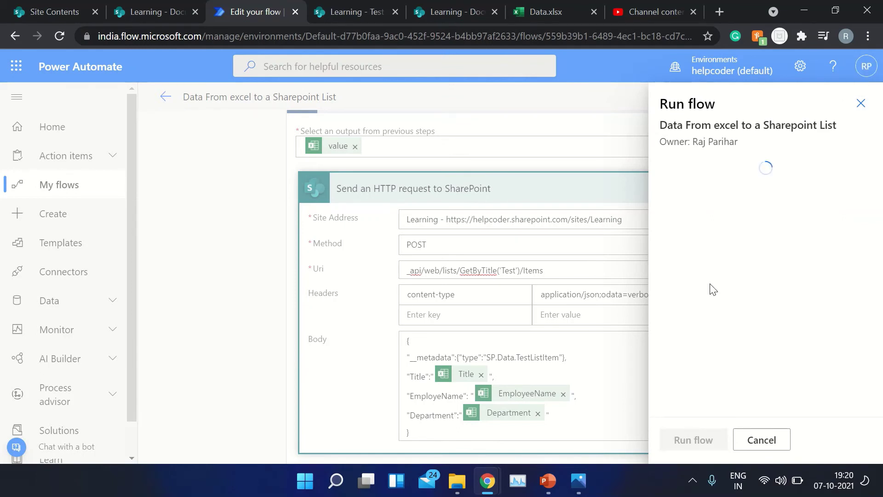
left_click(684, 442)
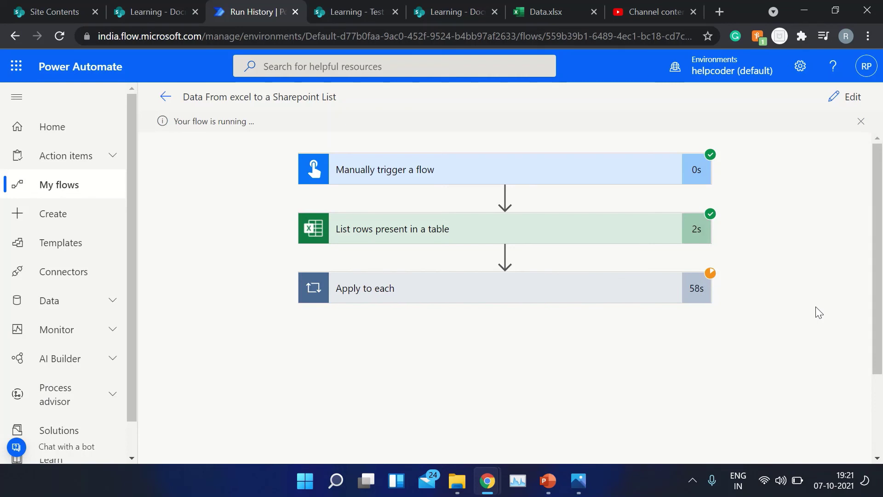
Step: Check the SharePoint Test list for the items the flow is adding
left_click(388, 6)
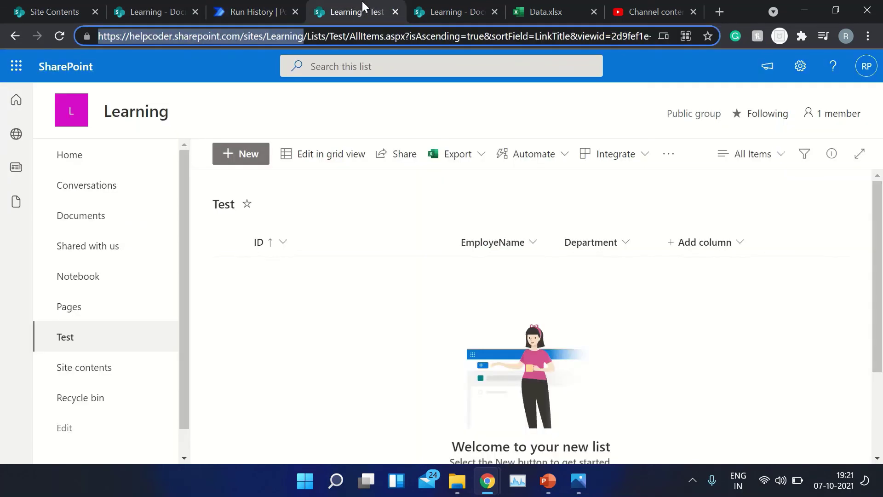
scroll(409, 256, "down", 1)
scroll(408, 256, "down", 1)
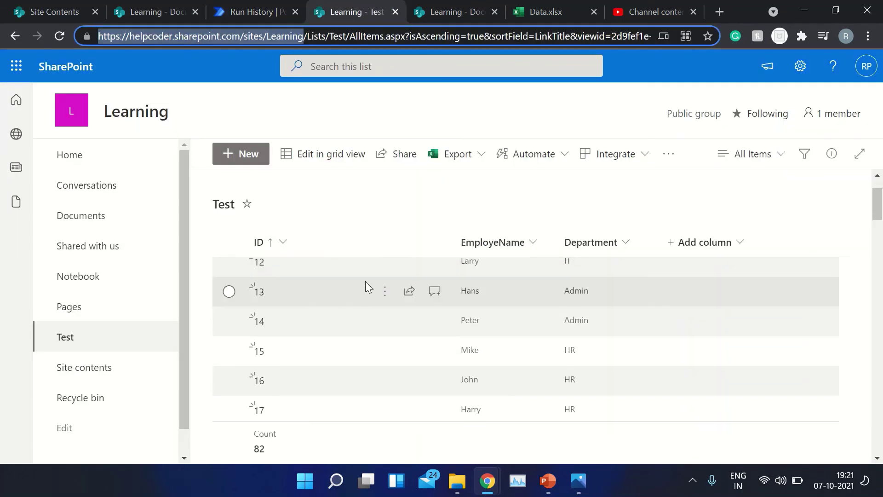
scroll(364, 286, "up", 2)
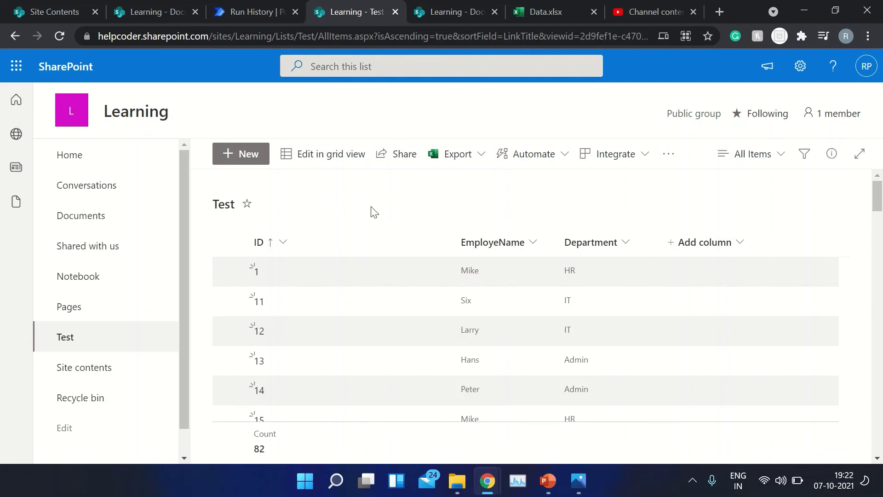
Step: Return to the flow's run page and check the progress of the Apply to each loop
left_click(264, 9)
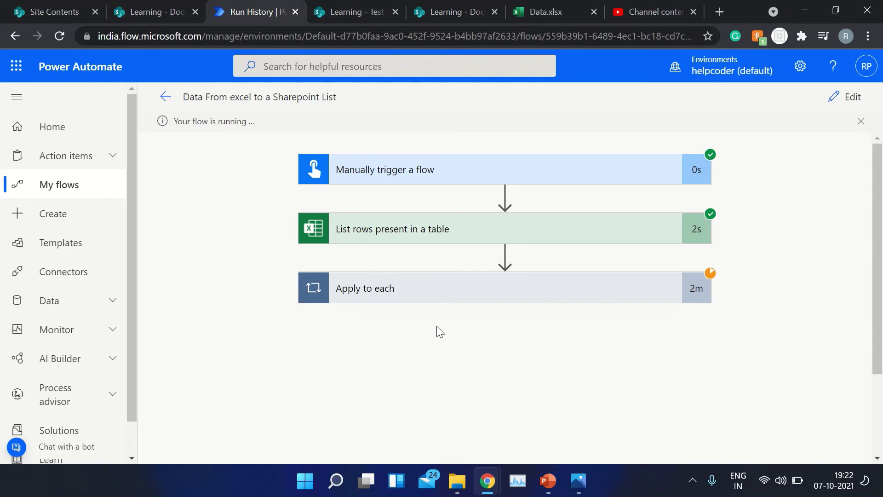
left_click(547, 481)
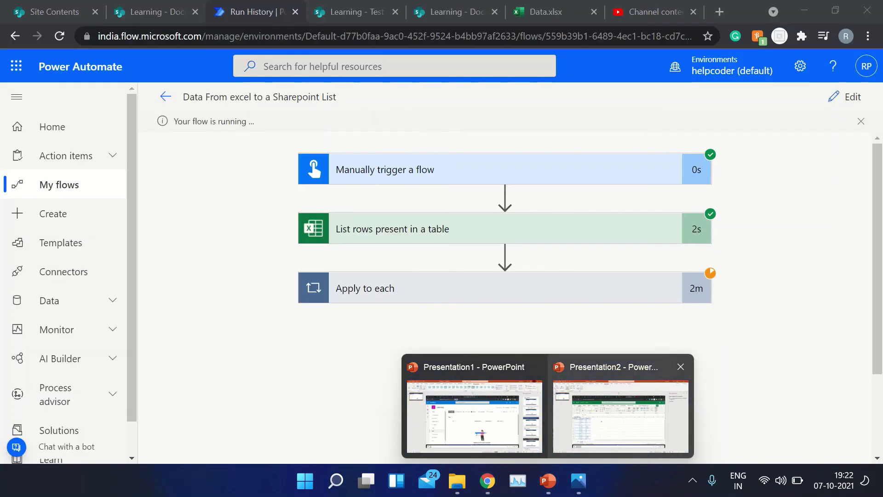
left_click(159, 282)
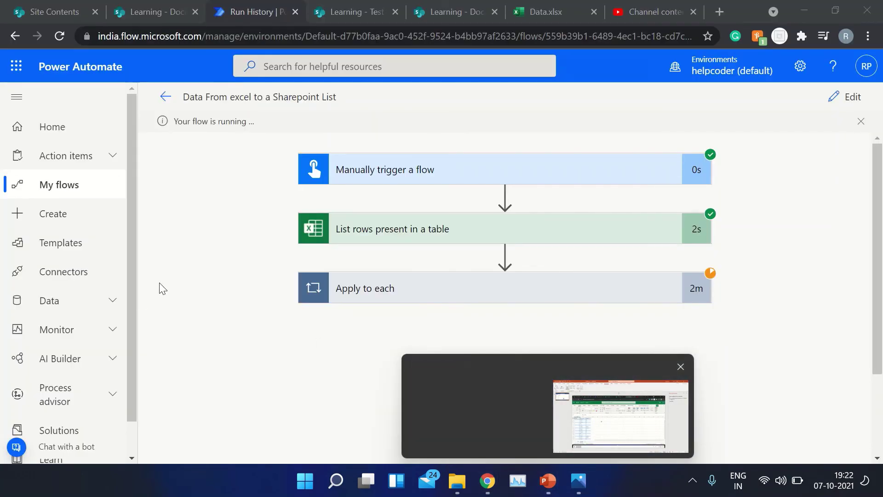